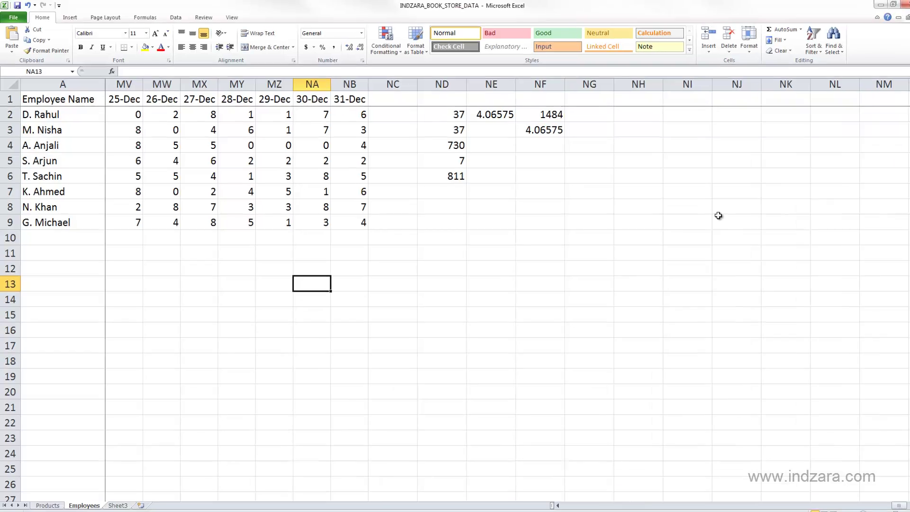
Step: Clear the leftover scratch values in ND2:NF6 beside the employee table
{"action": "left_click_drag", "start_coordinate": [568, 142], "coordinate": [698, 235]}
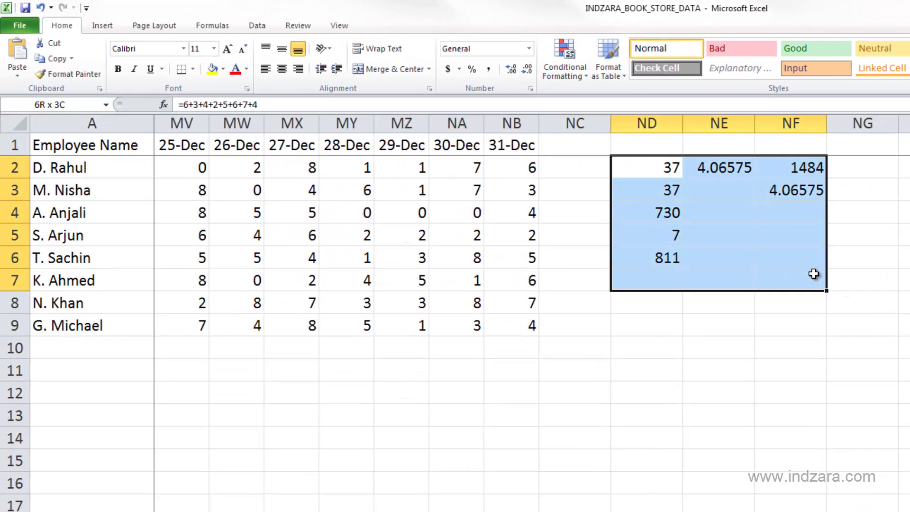
{"action": "key", "text": "Delete"}
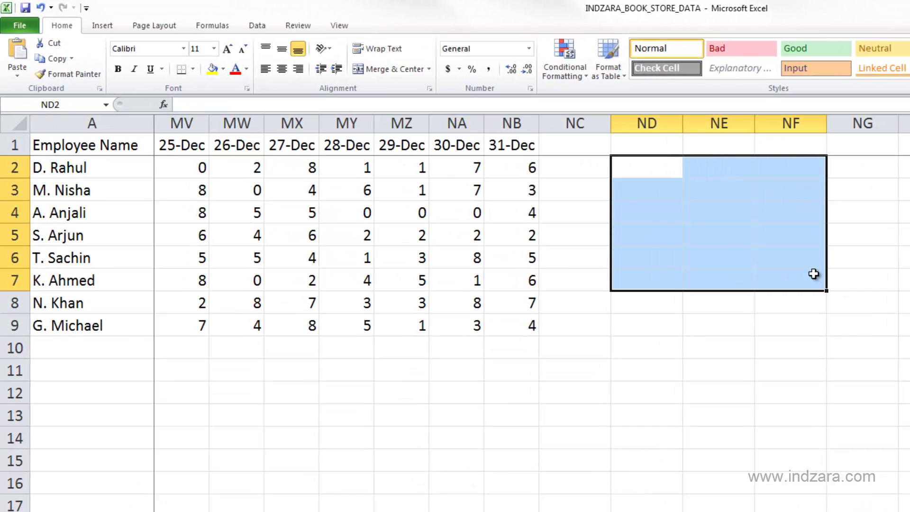
{"action": "left_click", "coordinate": [647, 169]}
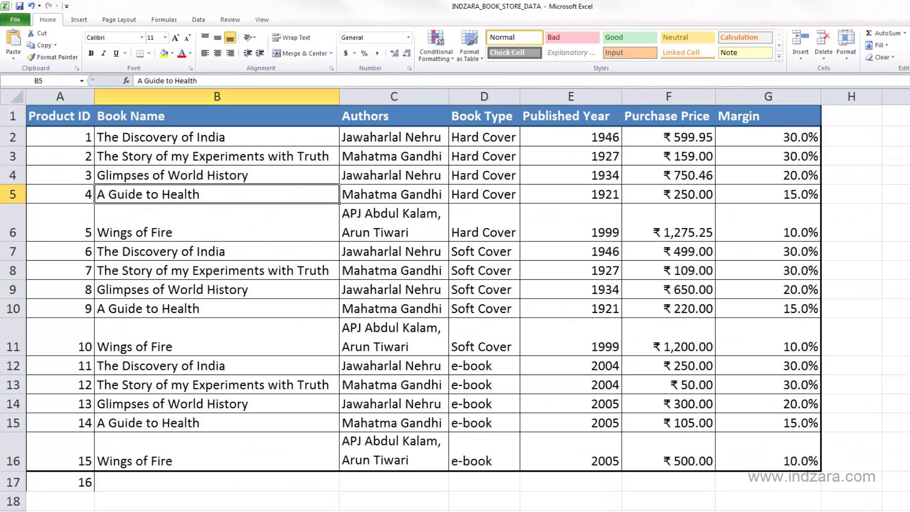
Step: Enter the heading 'Sales Price' in H1, the empty column after Margin
{"action": "left_click", "coordinate": [801, 140]}
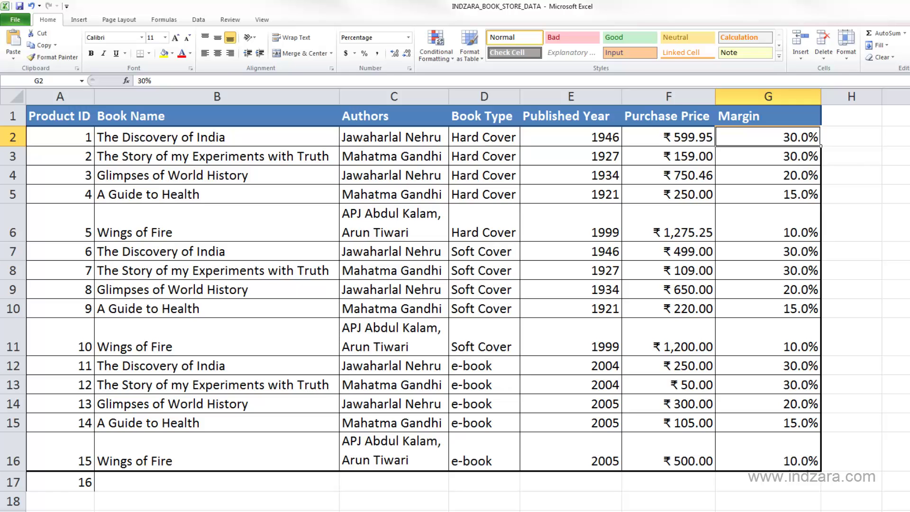
{"action": "scroll", "coordinate": [455, 300], "scroll_direction": "down", "scroll_amount": 1}
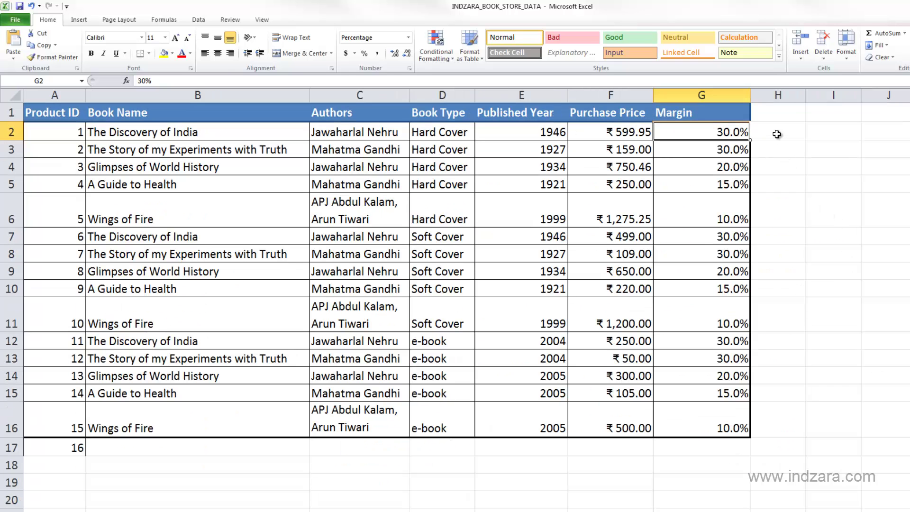
{"action": "left_click", "coordinate": [777, 133]}
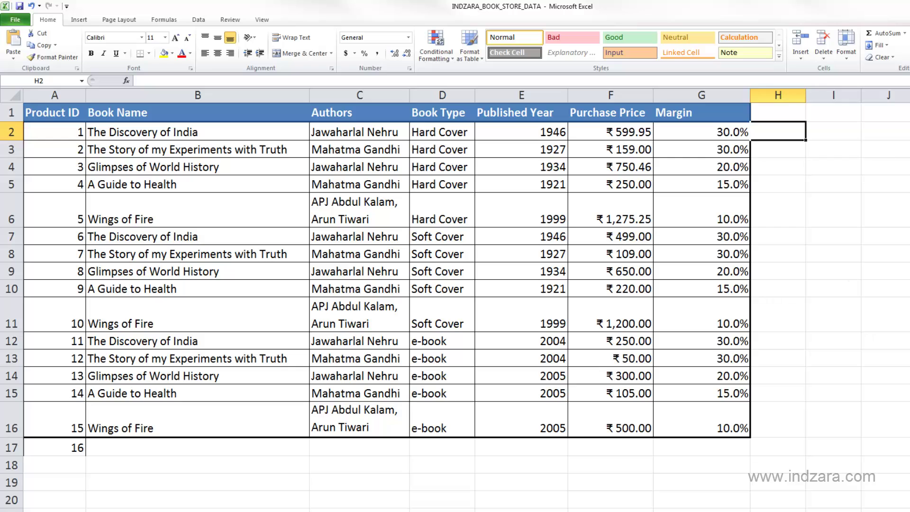
{"action": "scroll", "coordinate": [795, 178], "scroll_direction": "down", "scroll_amount": 1}
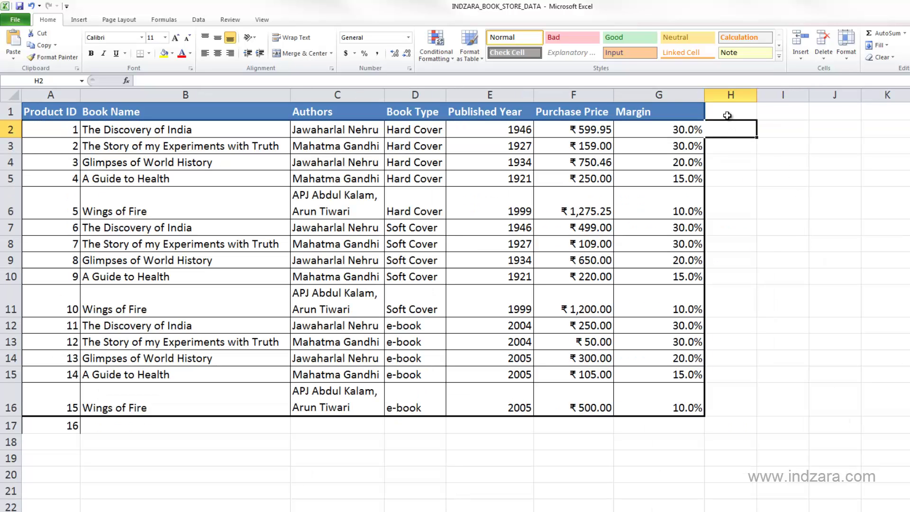
{"action": "left_click", "coordinate": [727, 116]}
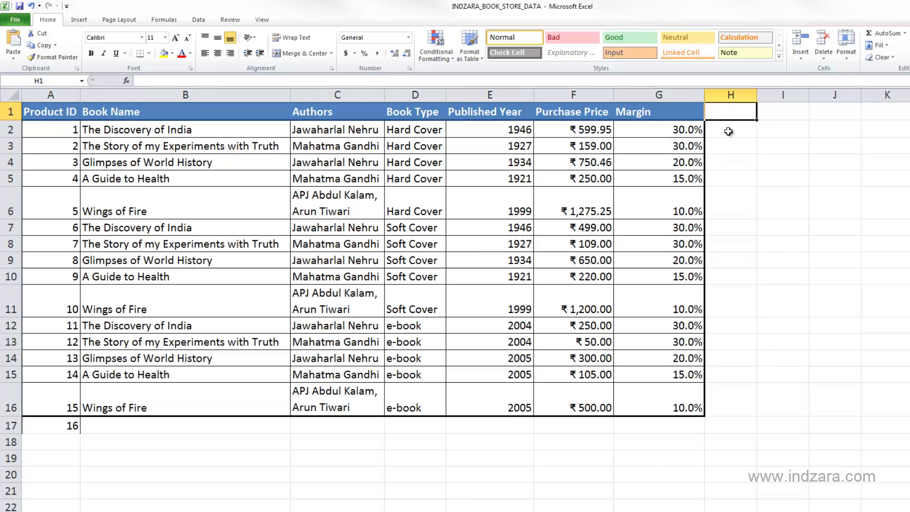
{"action": "type", "text": "Sales Price"}
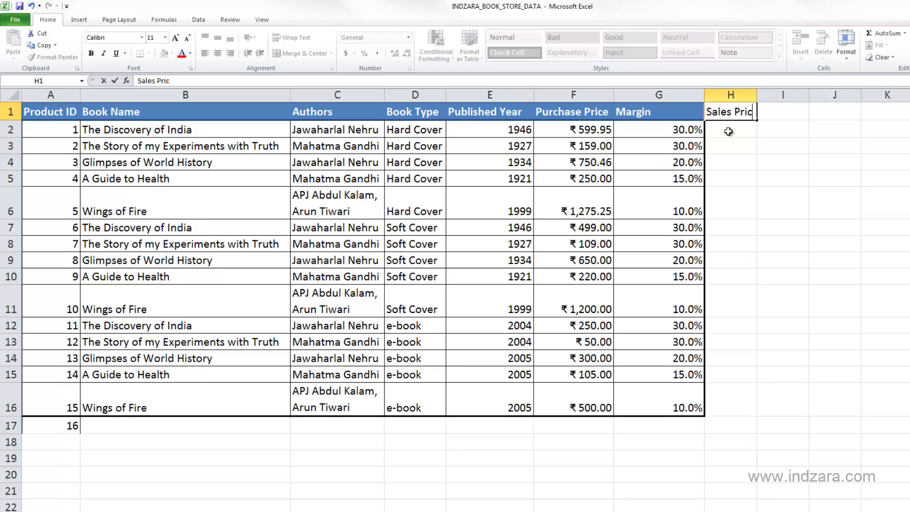
{"action": "key", "text": "Return"}
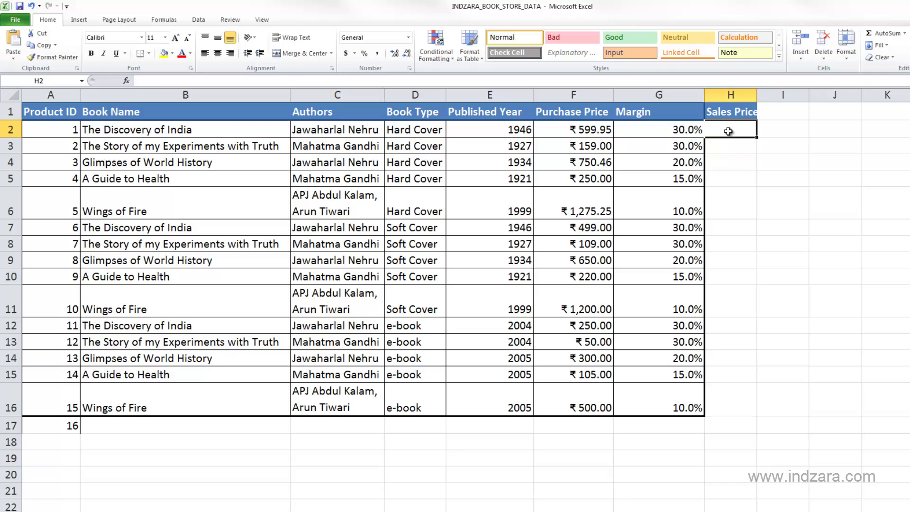
Step: Enter =F2+(G2*F2) in H2, giving a sales price of 779.935 for the first book
{"action": "type", "text": "="}
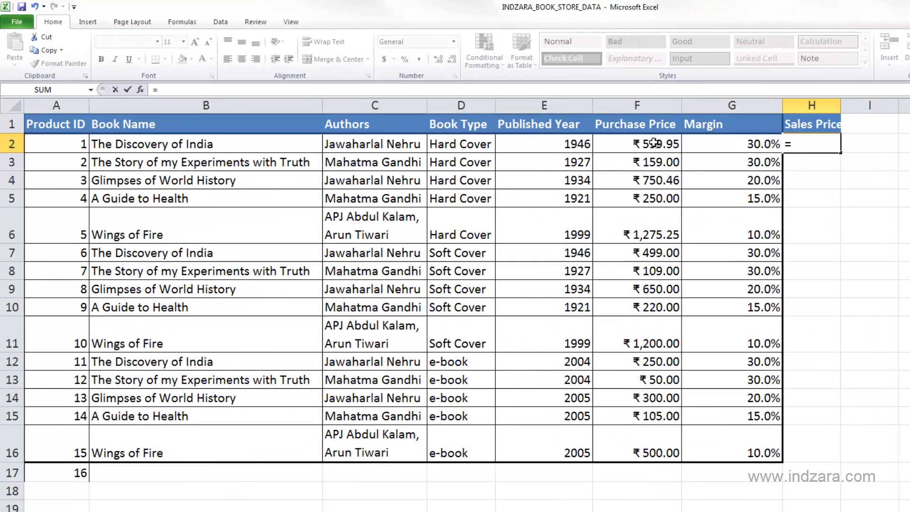
{"action": "left_click", "coordinate": [655, 142]}
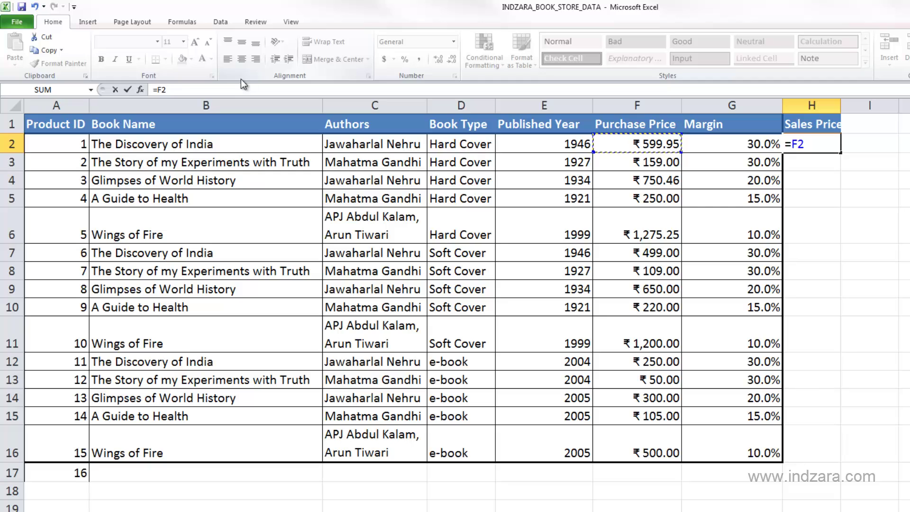
{"action": "type", "text": "+(G2"}
{"action": "left_click", "coordinate": [697, 145]}
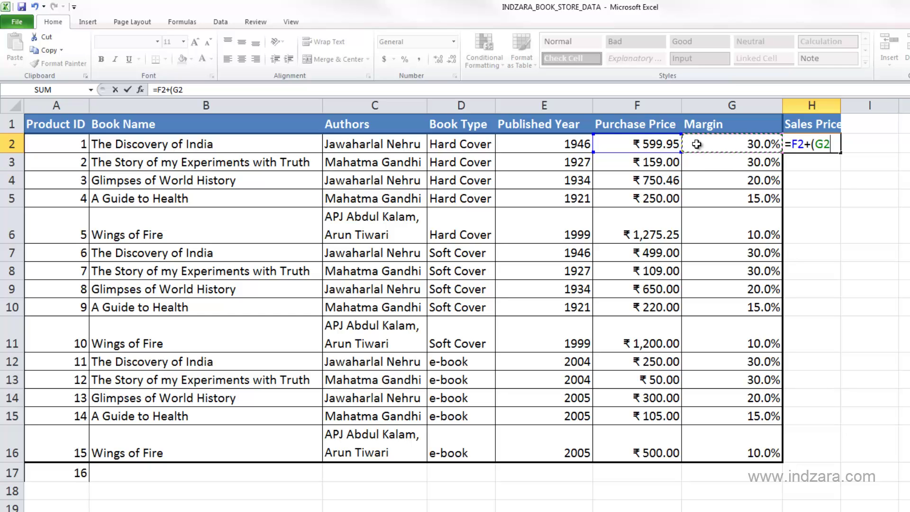
{"action": "type", "text": "*"}
{"action": "left_click", "coordinate": [613, 145]}
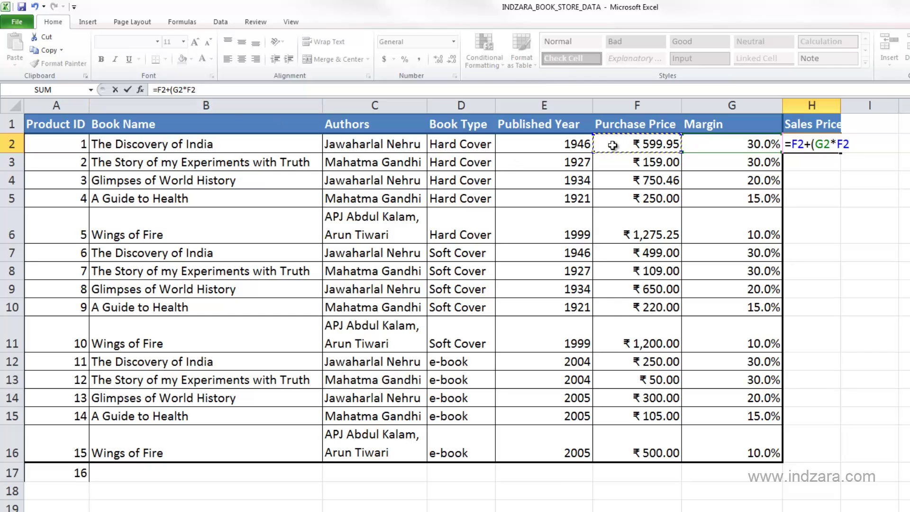
{"action": "type", "text": ")"}
{"action": "key", "text": "Return"}
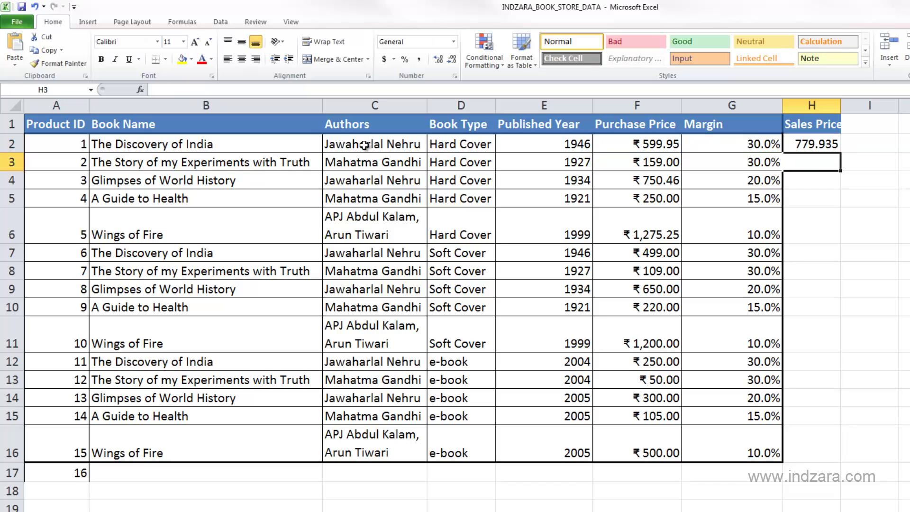
Step: Widen column H and copy F2's rupee currency format onto H2, showing ₹ 779.94
{"action": "left_click", "coordinate": [824, 144]}
{"action": "left_click_drag", "start_coordinate": [844, 103], "coordinate": [857, 103]}
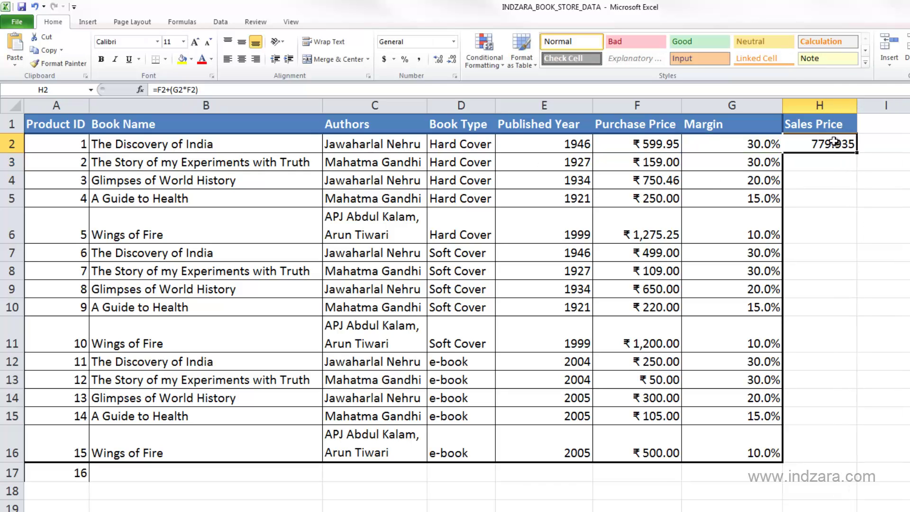
{"action": "left_click", "coordinate": [667, 143]}
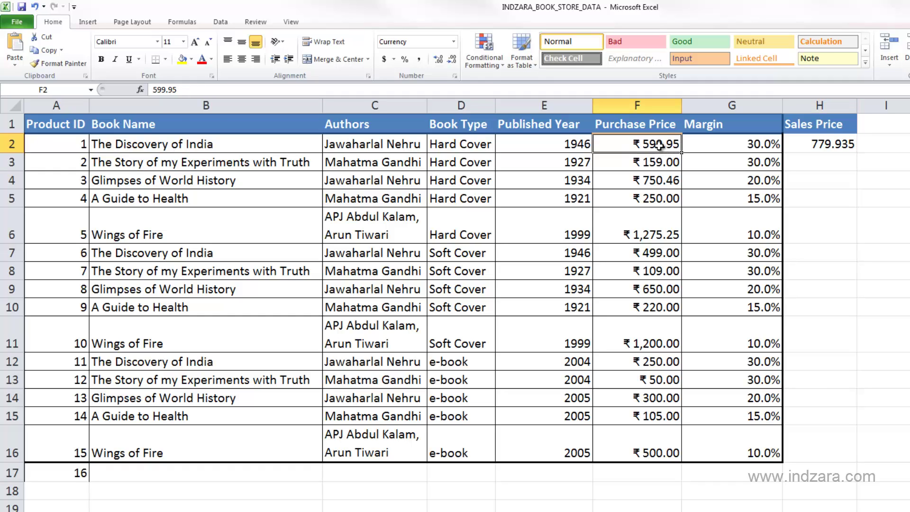
{"action": "left_click", "coordinate": [41, 64]}
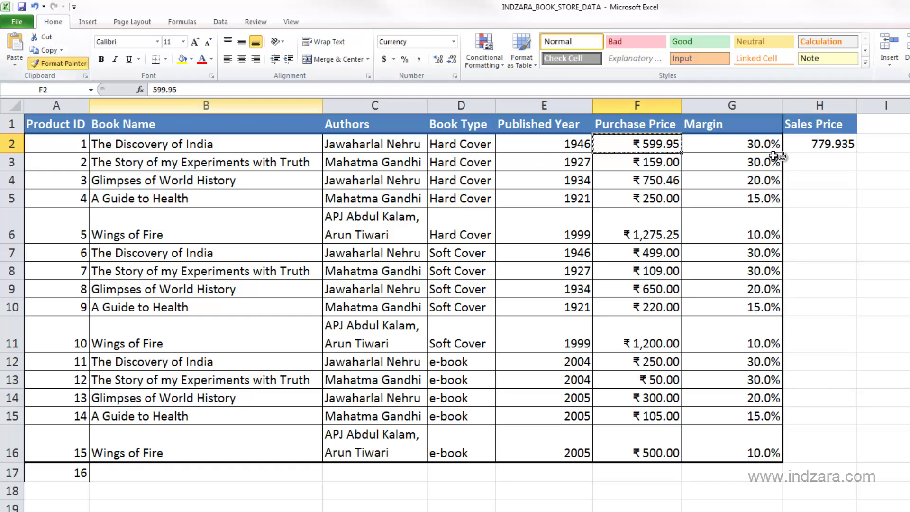
{"action": "left_click", "coordinate": [800, 146]}
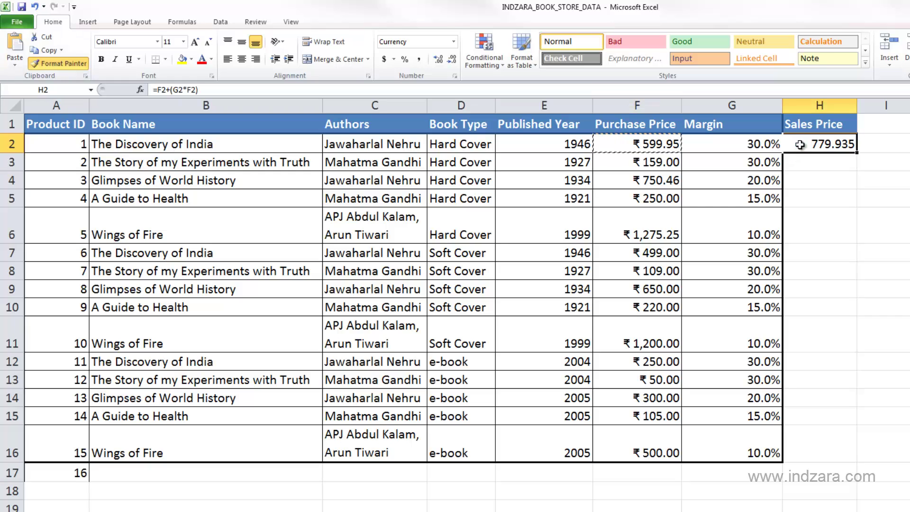
{"action": "left_click", "coordinate": [848, 164]}
{"action": "left_click", "coordinate": [850, 146]}
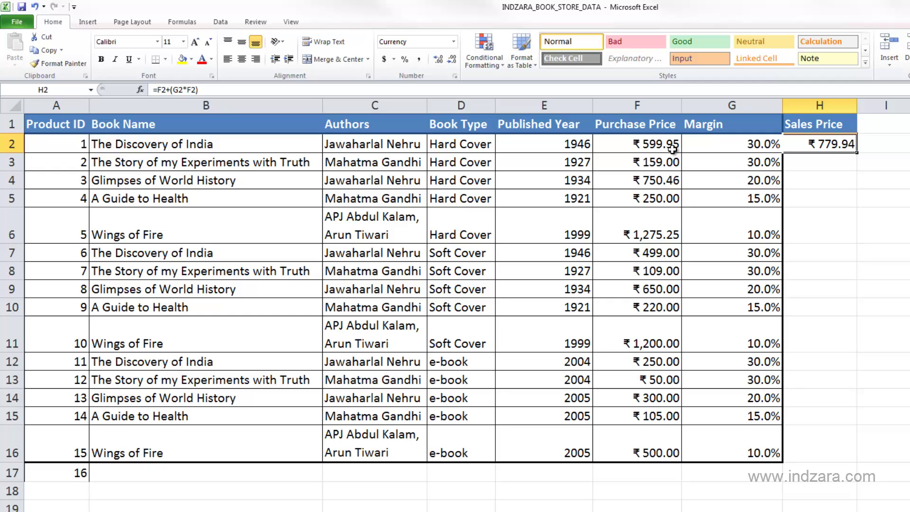
{"action": "left_click", "coordinate": [811, 126]}
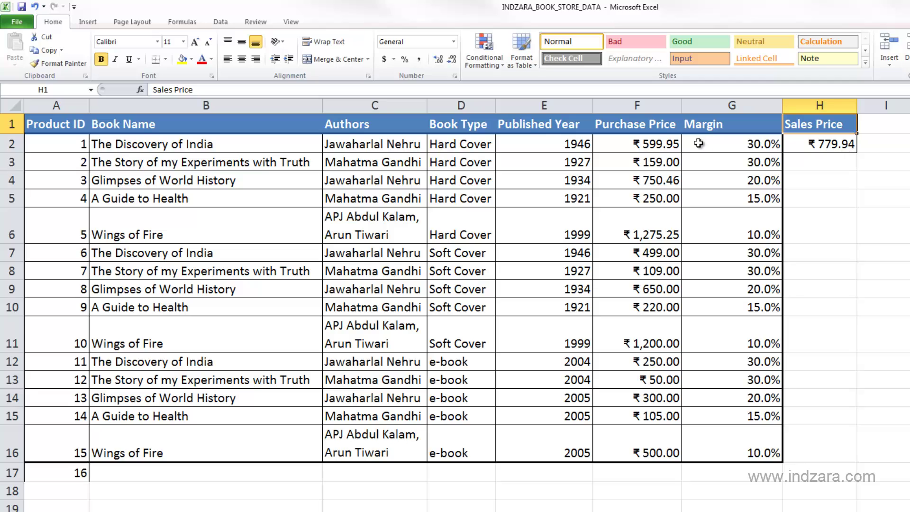
{"action": "left_click", "coordinate": [800, 139]}
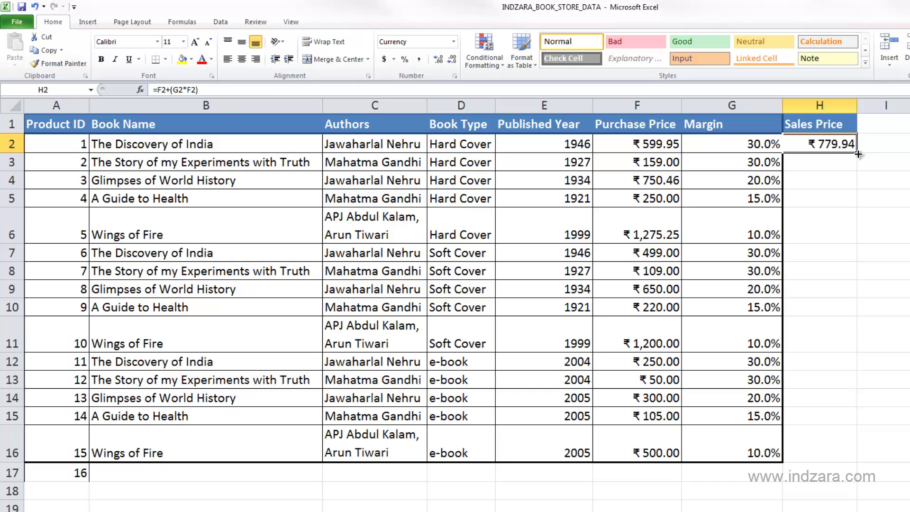
Step: Fill H2's formula down to H3 and confirm it reads =F3+(G3*F3), giving ₹ 206.70
{"action": "left_click_drag", "start_coordinate": [859, 154], "coordinate": [837, 185]}
{"action": "left_click", "coordinate": [824, 167]}
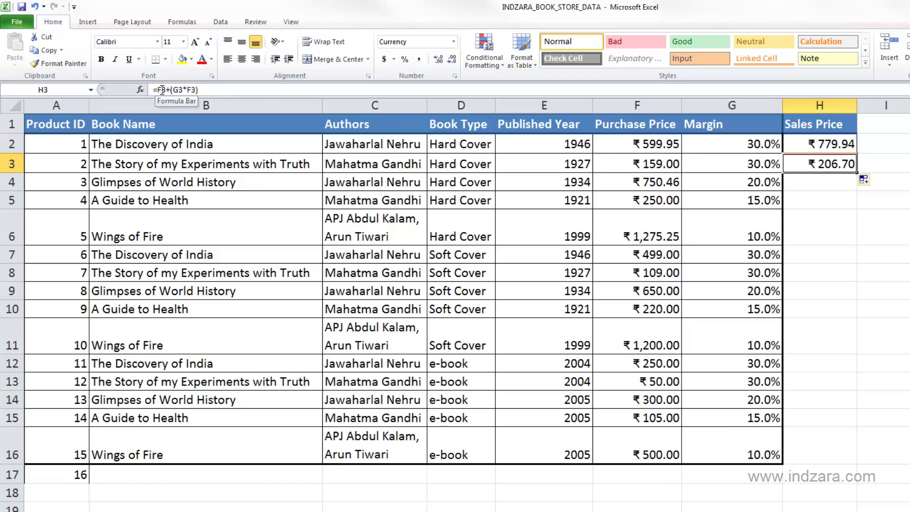
{"action": "left_click", "coordinate": [198, 89]}
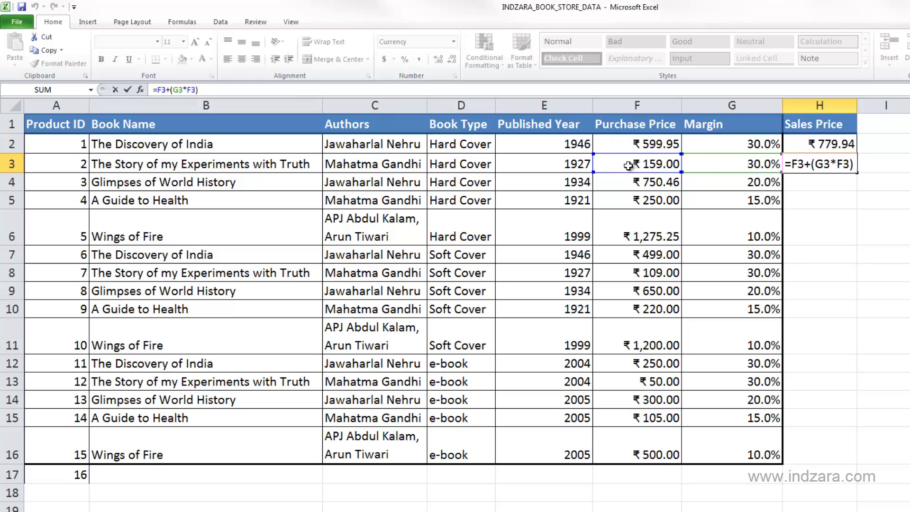
Step: Rename the H1 heading to 'Selling Price' and recheck the row 2 and 3 formulas
{"action": "key", "text": "Return"}
{"action": "left_click", "coordinate": [837, 133]}
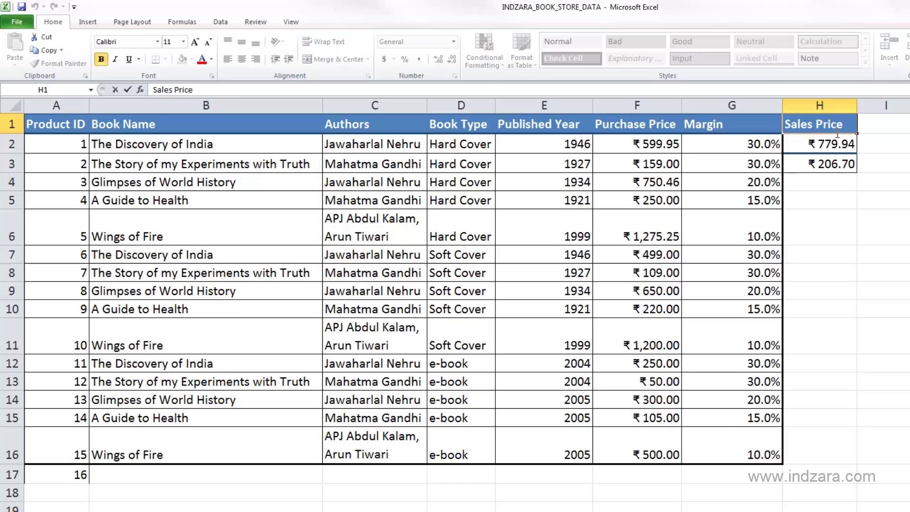
{"action": "key", "text": "BackSpace"}
{"action": "key", "text": "BackSpace"}
{"action": "key", "text": "BackSpace"}
{"action": "key", "text": "BackSpace"}
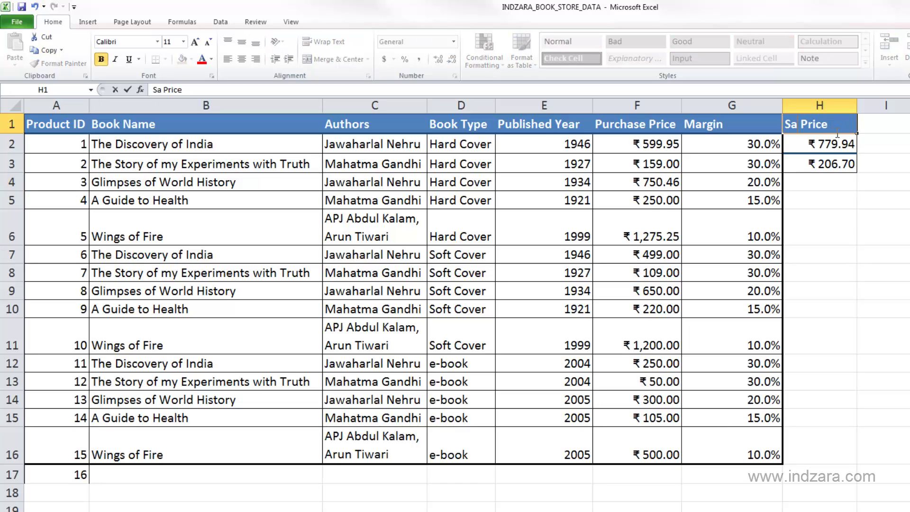
{"action": "type", "text": "elling"}
{"action": "left_click", "coordinate": [838, 142]}
{"action": "left_click", "coordinate": [842, 161]}
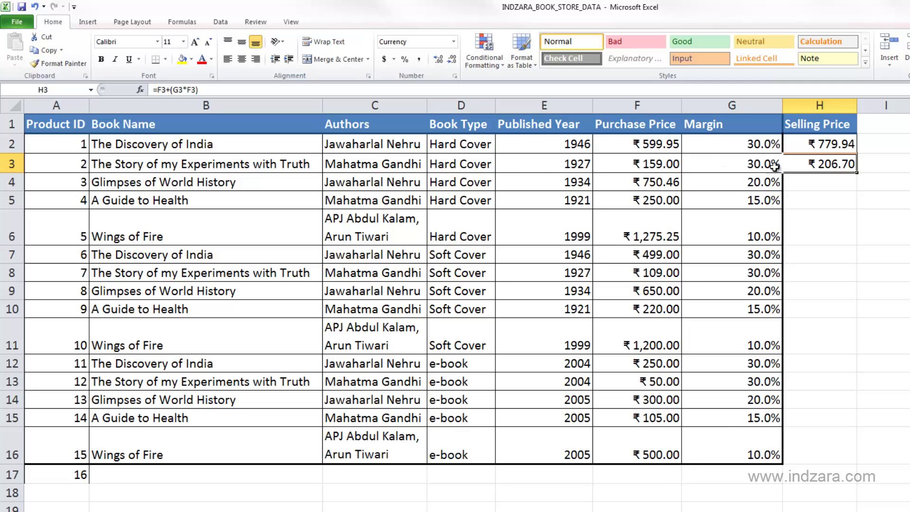
{"action": "left_click", "coordinate": [851, 145]}
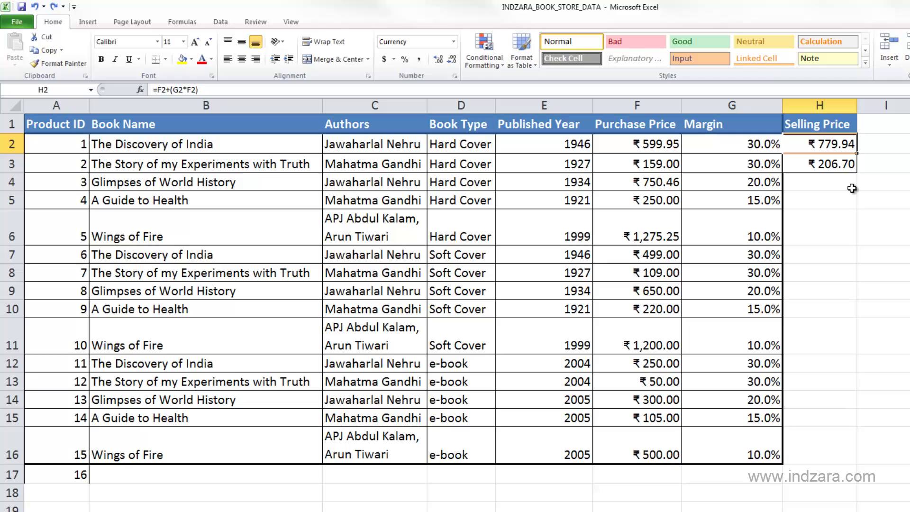
{"action": "left_click", "coordinate": [852, 163]}
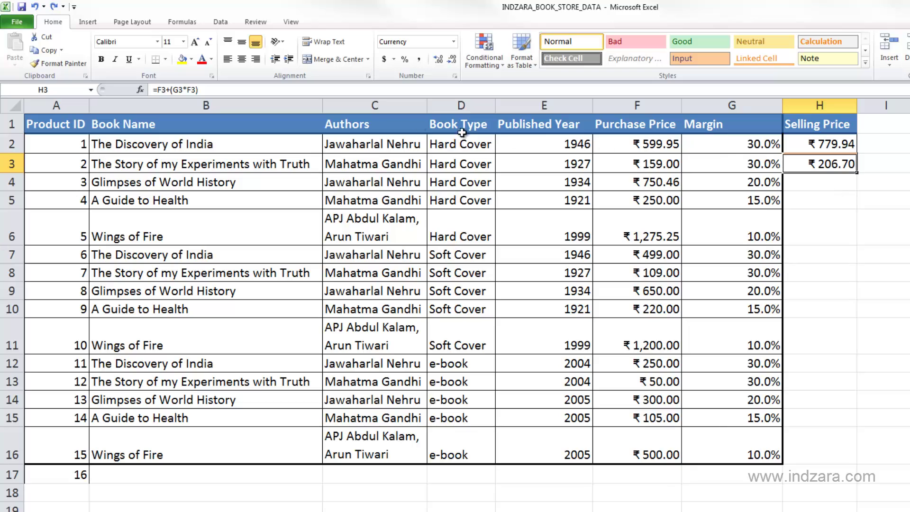
{"action": "left_click", "coordinate": [820, 146]}
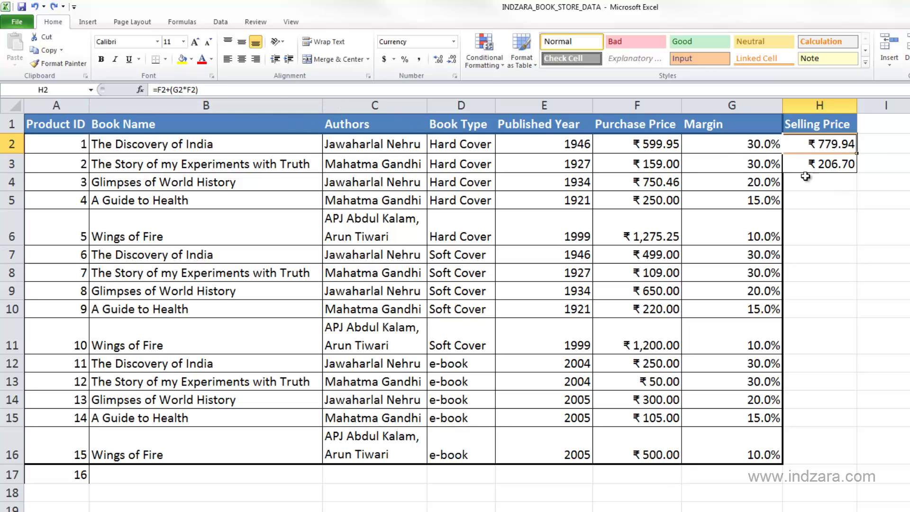
{"action": "left_click", "coordinate": [819, 164]}
{"action": "left_click", "coordinate": [810, 144]}
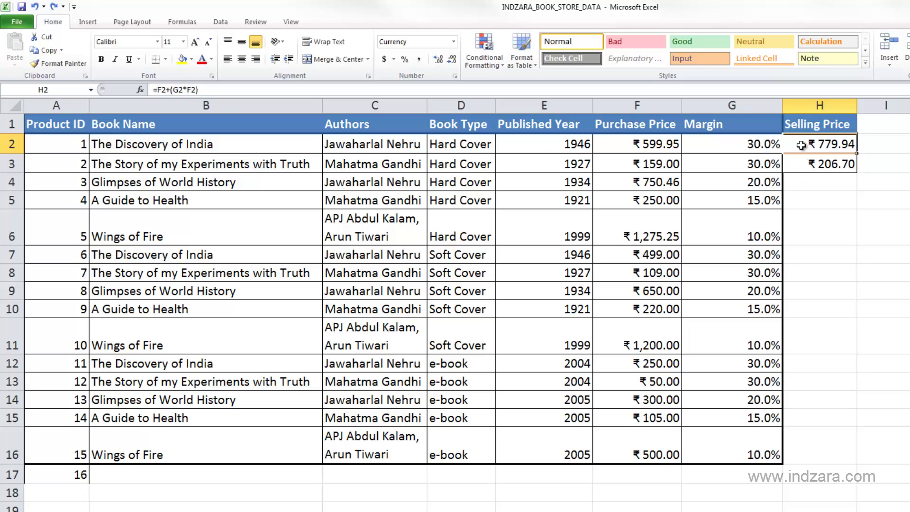
{"action": "left_click", "coordinate": [835, 166]}
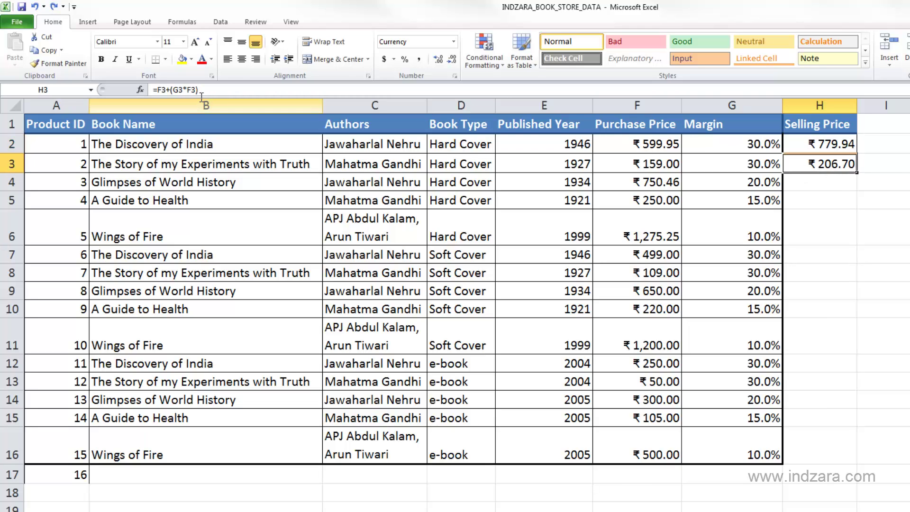
Step: Give H2:H3 the purchase price currency format and fill the formula down to H17
{"action": "left_click_drag", "start_coordinate": [825, 143], "coordinate": [837, 163]}
{"action": "left_click", "coordinate": [837, 181]}
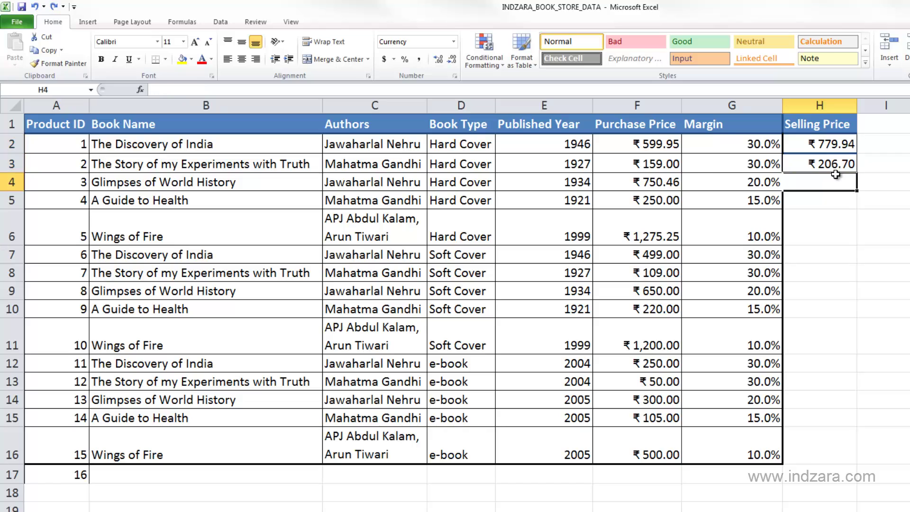
{"action": "left_click", "coordinate": [666, 163]}
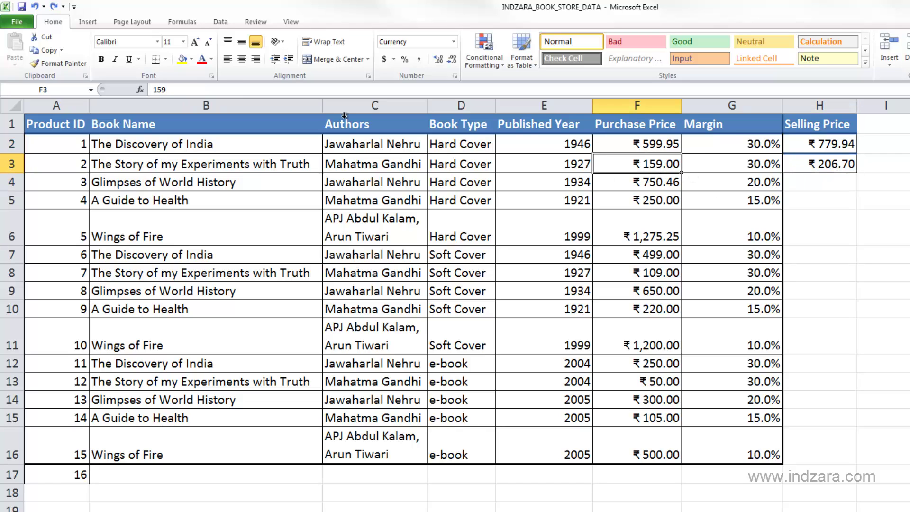
{"action": "left_click", "coordinate": [73, 63]}
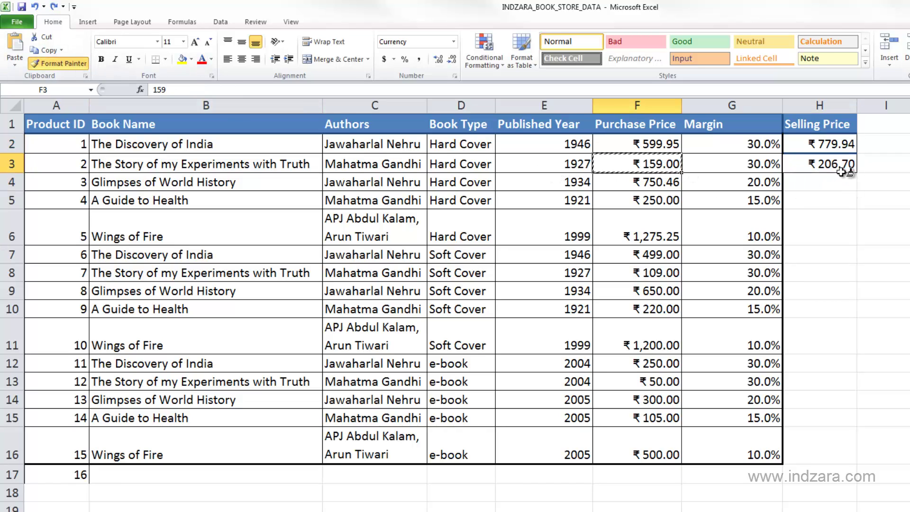
{"action": "mouse_move", "coordinate": [825, 145]}
{"action": "left_mouse_down"}
{"action": "mouse_move", "coordinate": [834, 163]}
{"action": "mouse_move", "coordinate": [837, 146]}
{"action": "mouse_move", "coordinate": [837, 164]}
{"action": "left_mouse_up"}
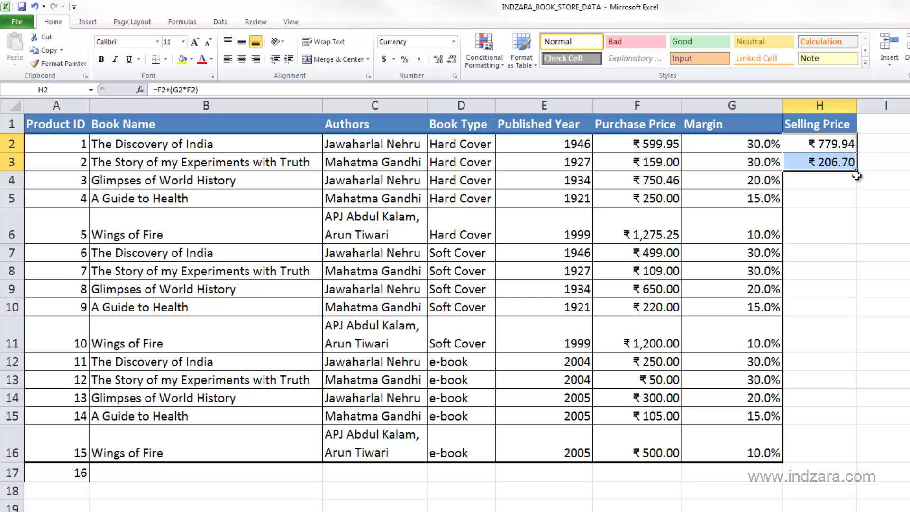
{"action": "double_click", "coordinate": [859, 171]}
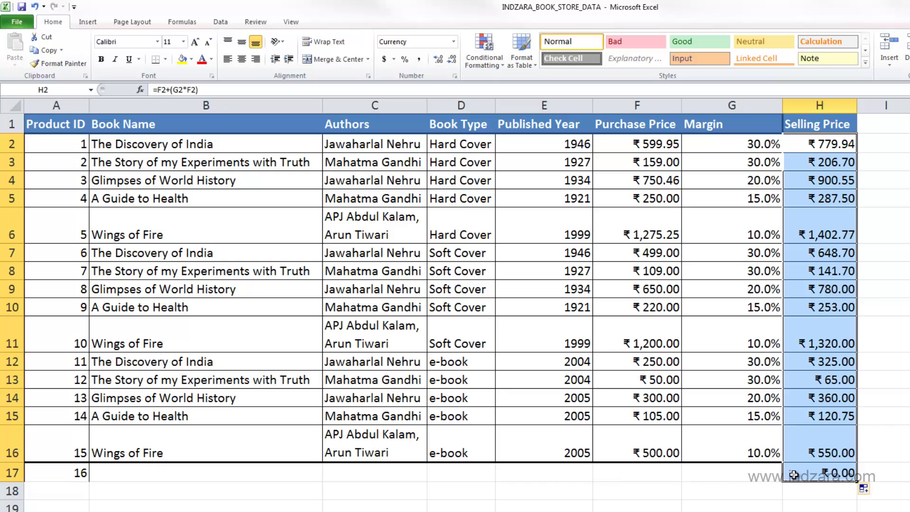
{"action": "left_click", "coordinate": [825, 476]}
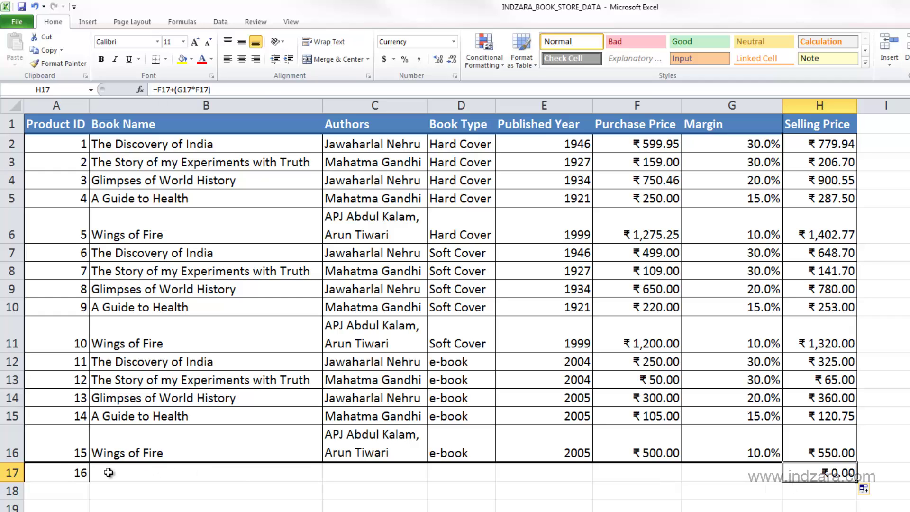
Step: Delete the stray row 17 below the Products table, then select H2:H16
{"action": "left_click", "coordinate": [71, 475]}
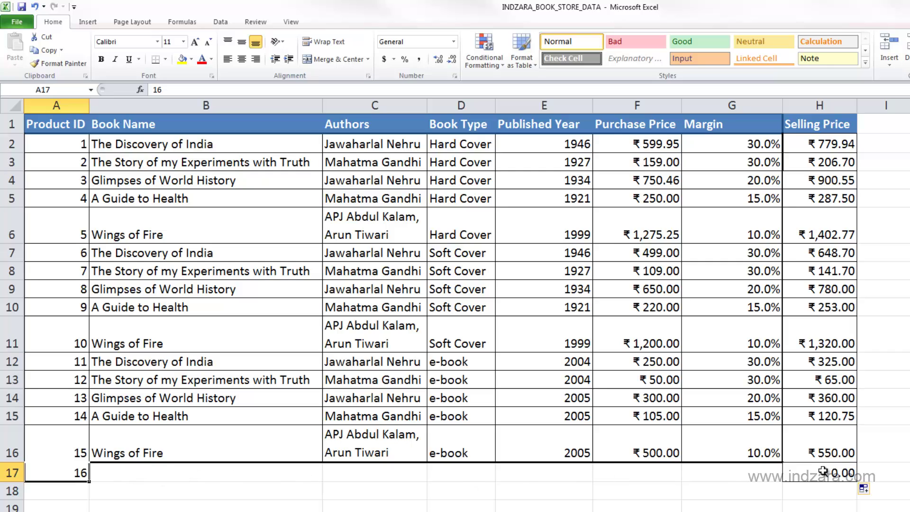
{"action": "left_click_drag", "start_coordinate": [820, 472], "coordinate": [51, 474]}
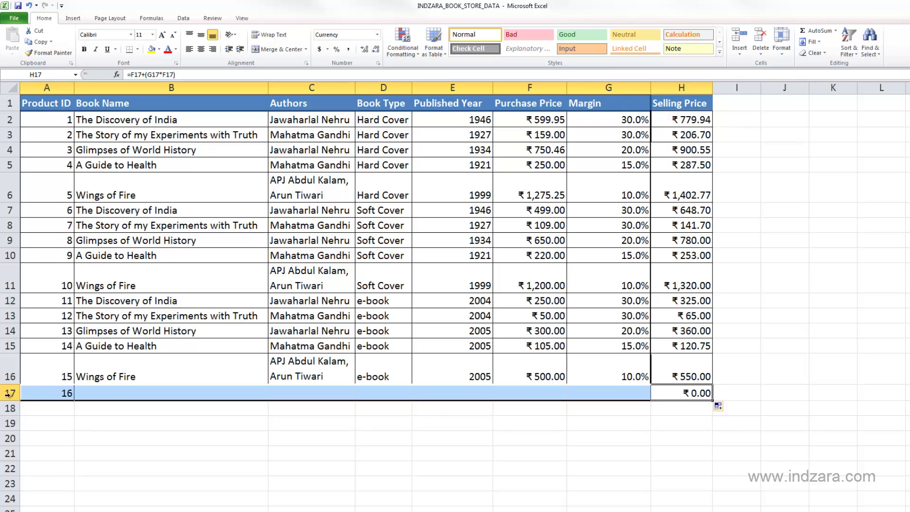
{"action": "left_click", "coordinate": [9, 421]}
{"action": "right_click", "coordinate": [7, 423]}
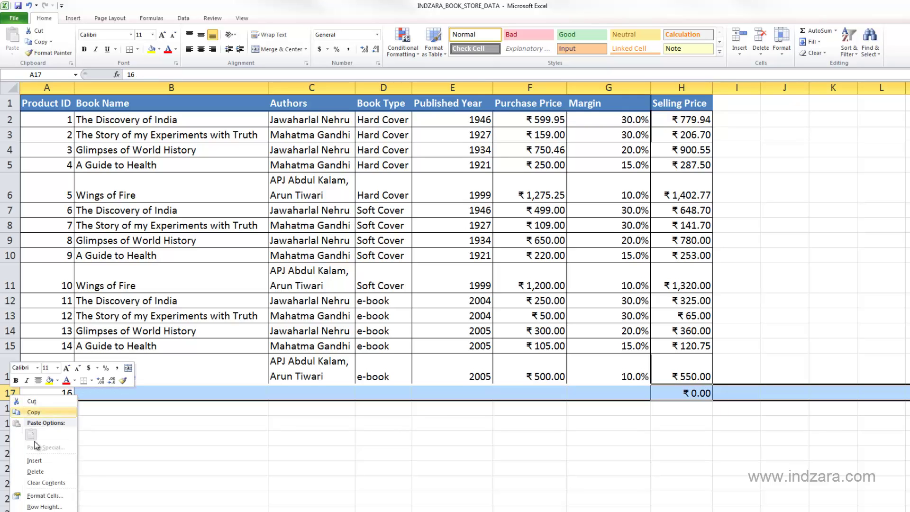
{"action": "left_click", "coordinate": [35, 472]}
{"action": "left_click", "coordinate": [553, 469]}
{"action": "left_click_drag", "start_coordinate": [693, 120], "coordinate": [687, 374]}
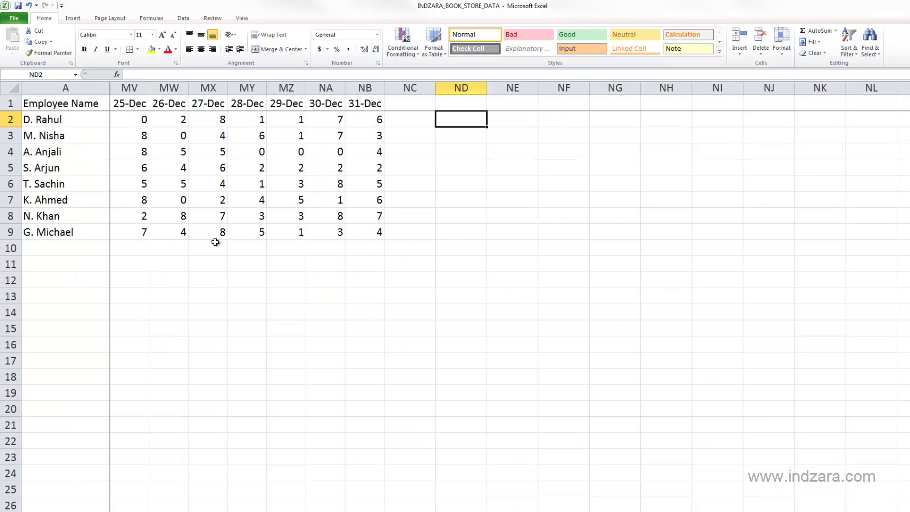
Step: Enter =SUM(MW2:MW9) in MW10, totalling 28 for 26-Dec
{"action": "left_click", "coordinate": [170, 250]}
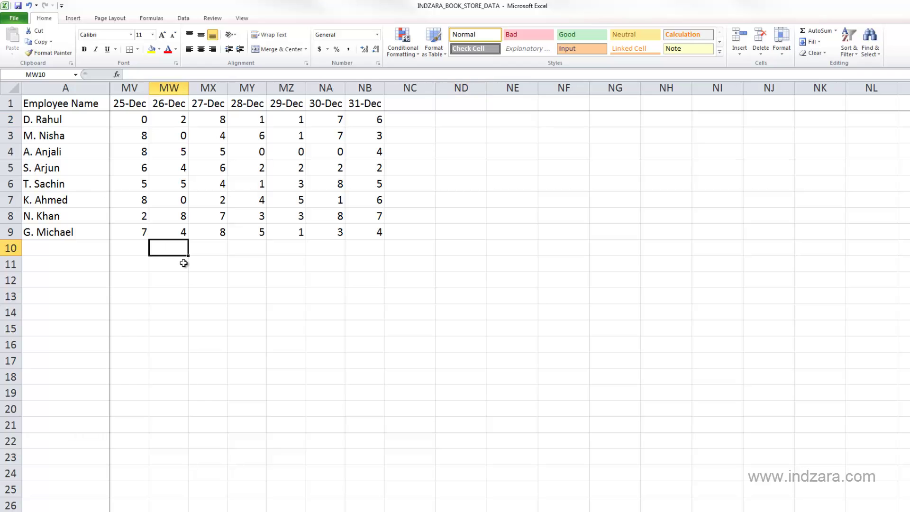
{"action": "type", "text": "=sum("}
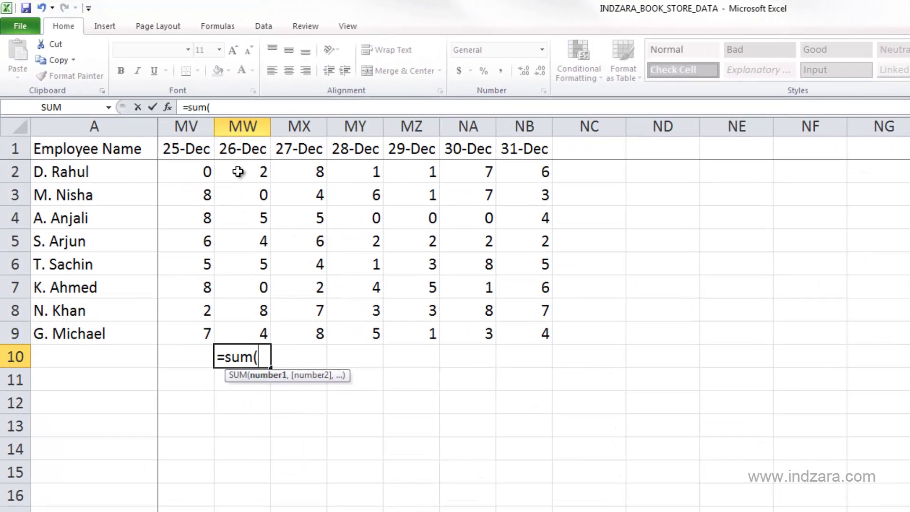
{"action": "left_click_drag", "start_coordinate": [238, 177], "coordinate": [241, 327]}
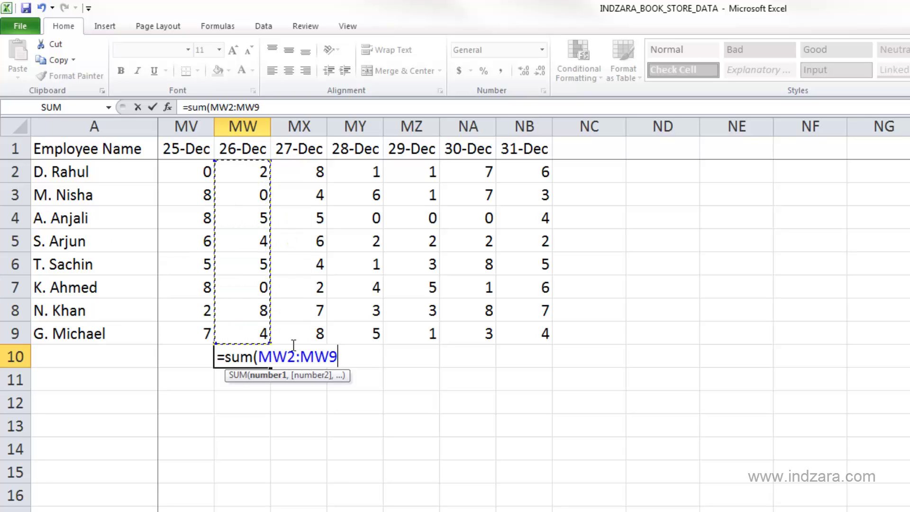
{"action": "type", "text": ")"}
{"action": "key", "text": "Return"}
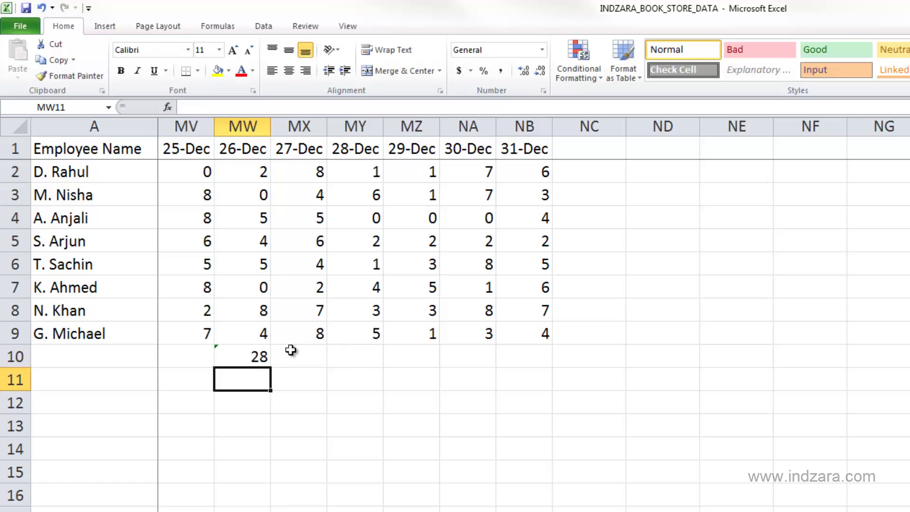
{"action": "left_click", "coordinate": [259, 356]}
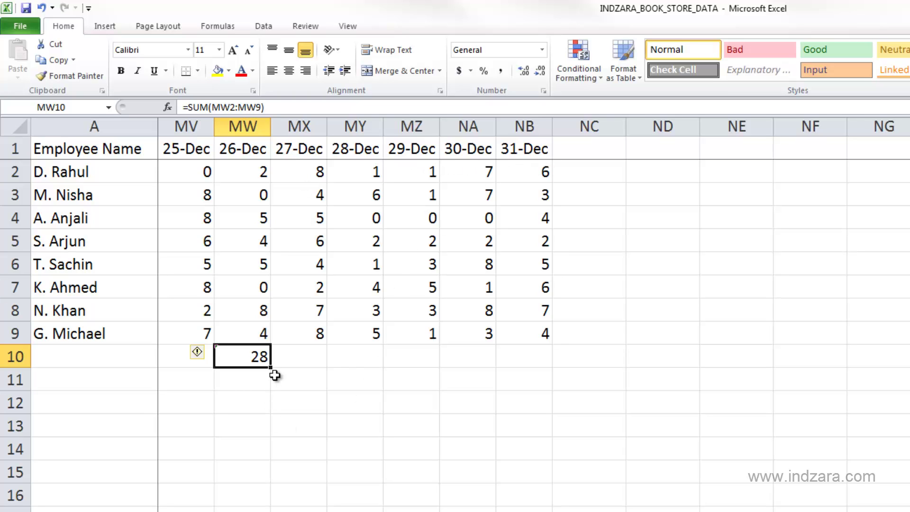
Step: Fill MW10's SUM right to NB10, giving 44, 22, 16, 36 and 37 for 27–31 Dec
{"action": "left_click_drag", "start_coordinate": [274, 369], "coordinate": [575, 387]}
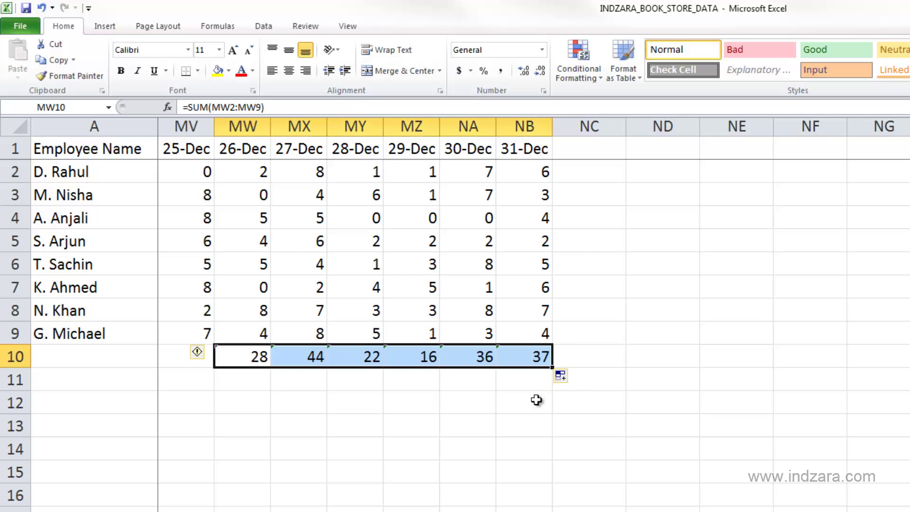
{"action": "left_click", "coordinate": [252, 360]}
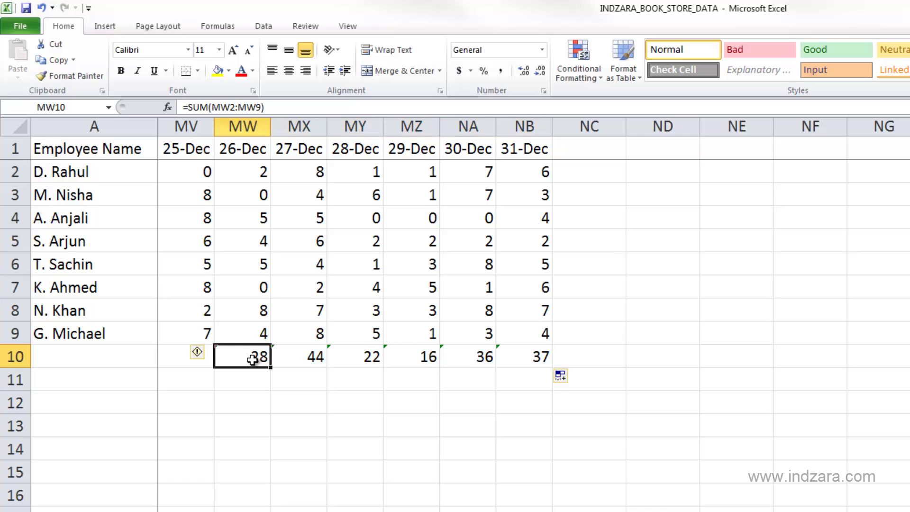
{"action": "left_click", "coordinate": [231, 108]}
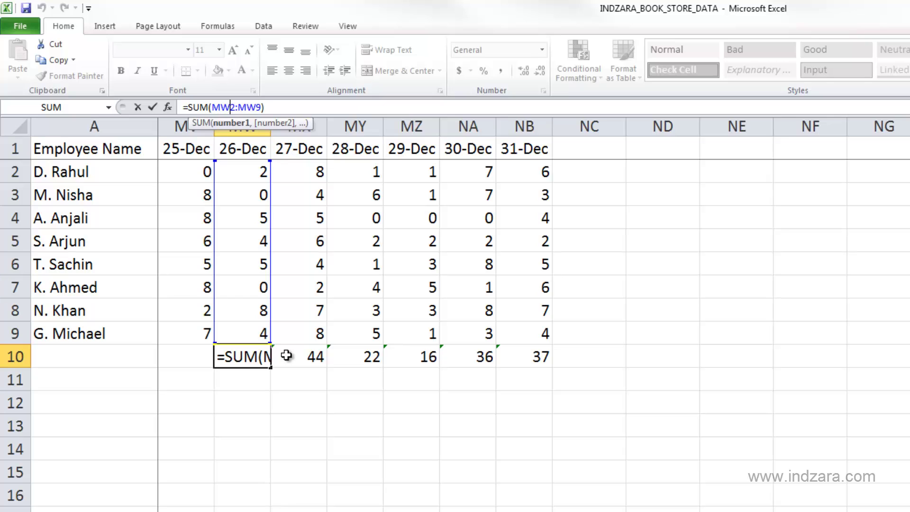
{"action": "key", "text": "ctrl+Return"}
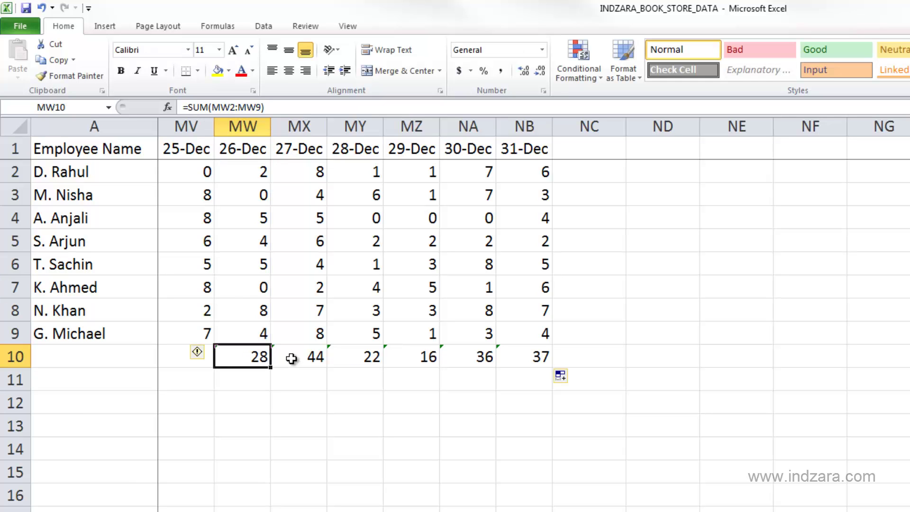
{"action": "left_click_drag", "start_coordinate": [297, 327], "coordinate": [313, 170]}
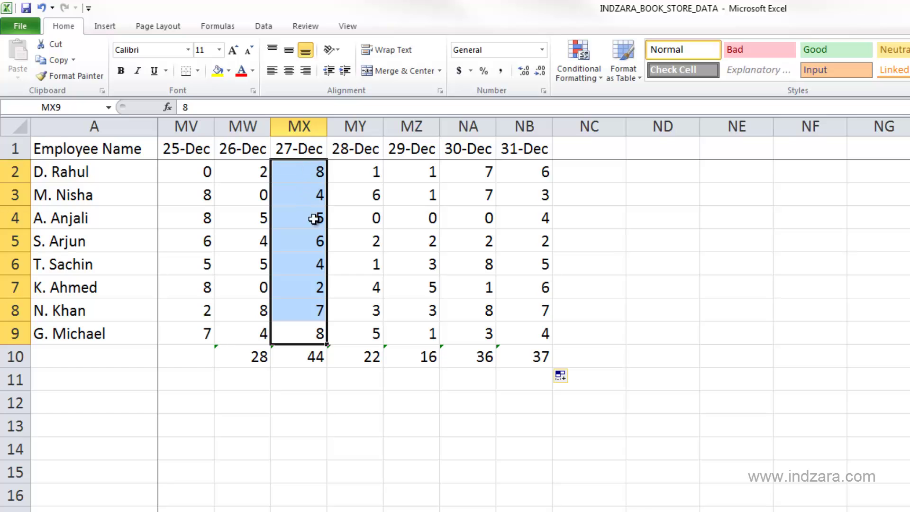
{"action": "left_click", "coordinate": [282, 361]}
{"action": "left_click", "coordinate": [264, 110]}
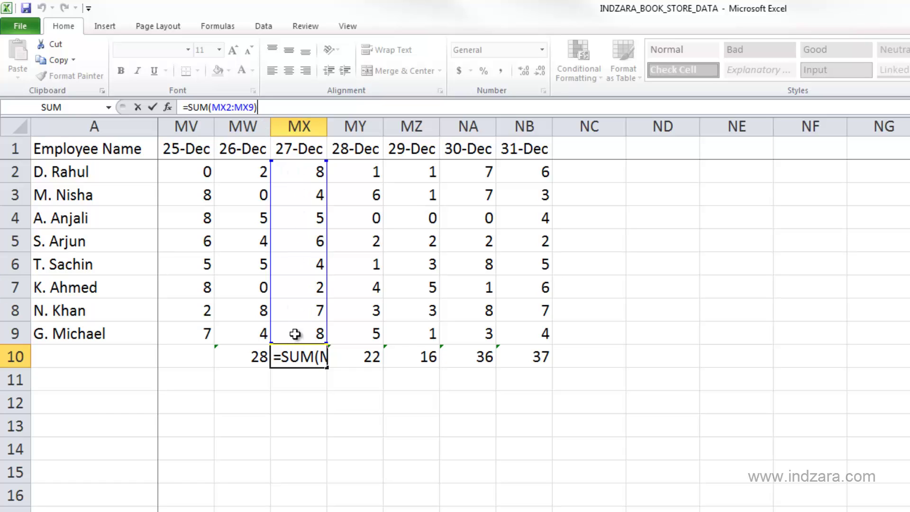
{"action": "key", "text": "ctrl+Return"}
{"action": "left_click", "coordinate": [241, 357]}
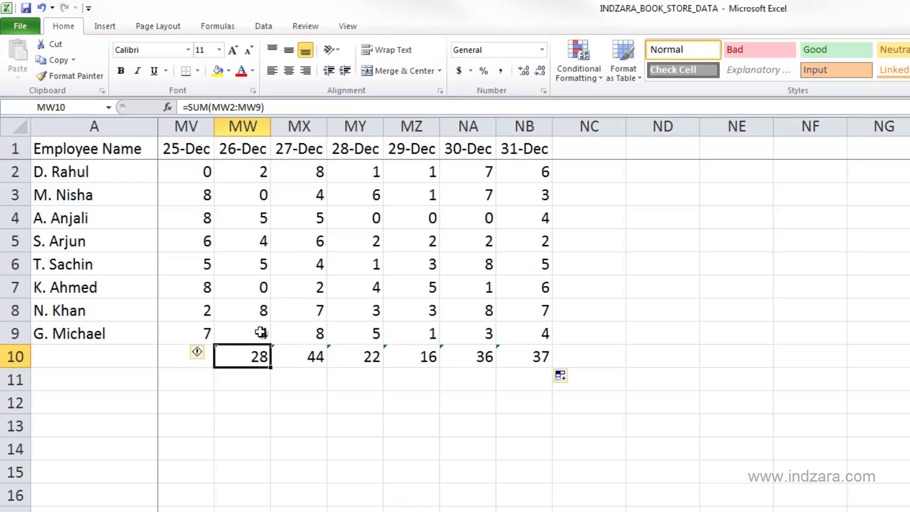
{"action": "key", "text": "F2"}
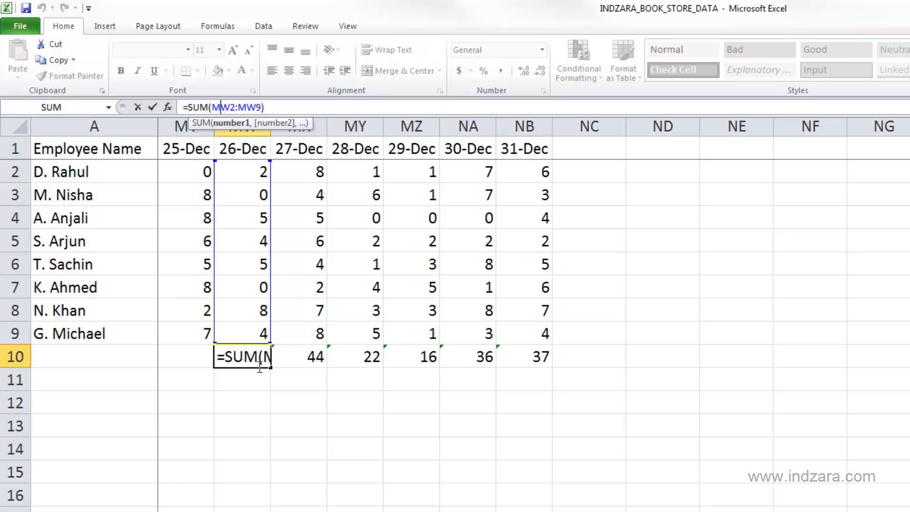
{"action": "key", "text": "Escape"}
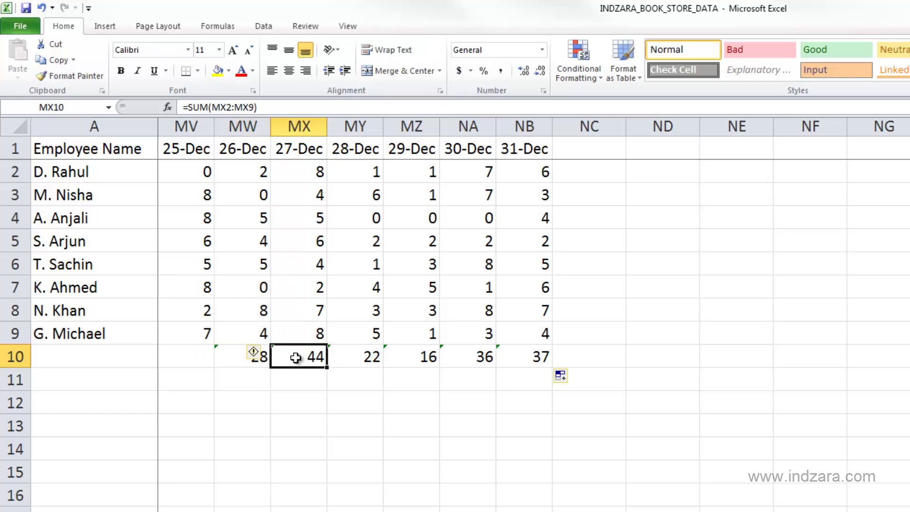
{"action": "left_click", "coordinate": [225, 105]}
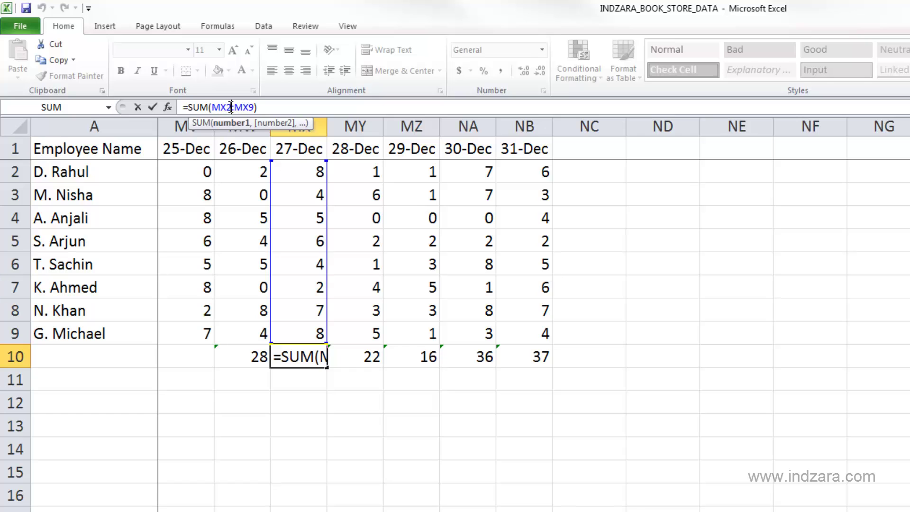
{"action": "key", "text": "ctrl+Return"}
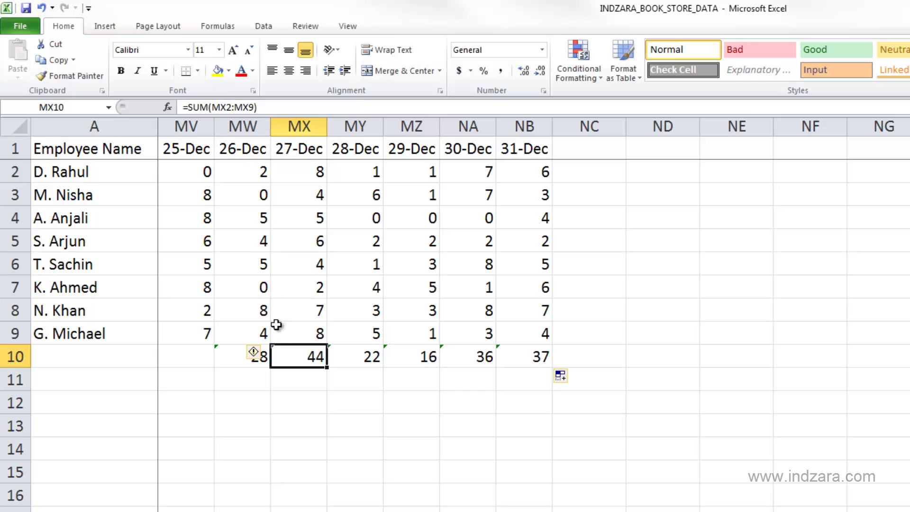
{"action": "left_click", "coordinate": [345, 356]}
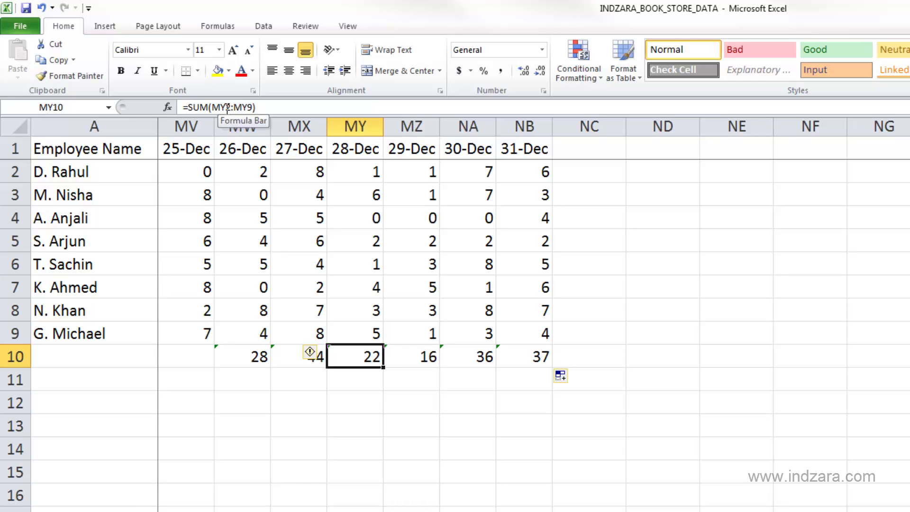
{"action": "left_click", "coordinate": [277, 107]}
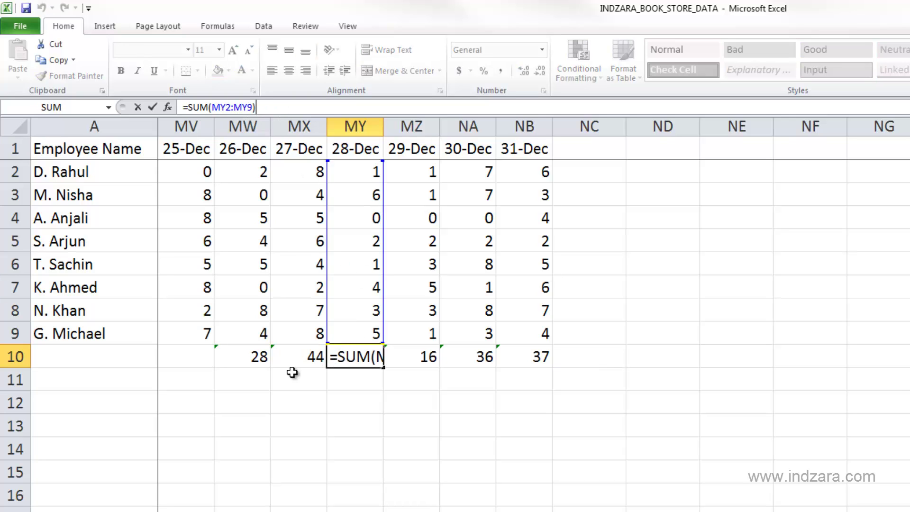
{"action": "key", "text": "ctrl+Return"}
{"action": "left_click_drag", "start_coordinate": [248, 171], "coordinate": [246, 334]}
{"action": "left_click_drag", "start_coordinate": [304, 173], "coordinate": [300, 339]}
{"action": "left_click_drag", "start_coordinate": [358, 166], "coordinate": [353, 334]}
{"action": "left_click_drag", "start_coordinate": [425, 171], "coordinate": [430, 338]}
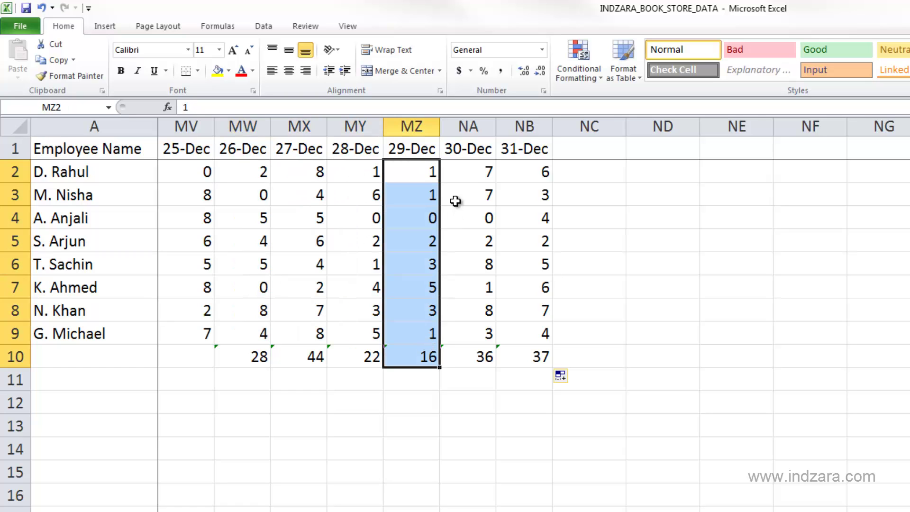
{"action": "left_click_drag", "start_coordinate": [462, 168], "coordinate": [481, 334]}
{"action": "left_click", "coordinate": [264, 358]}
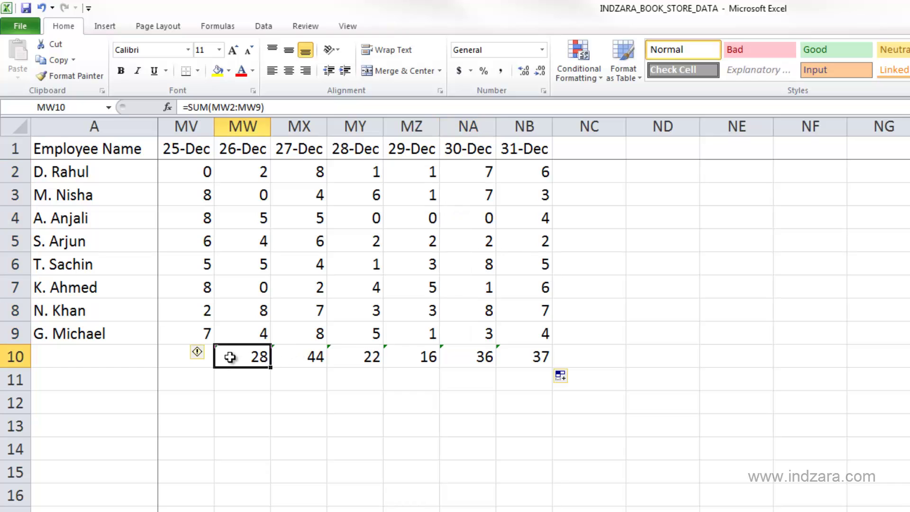